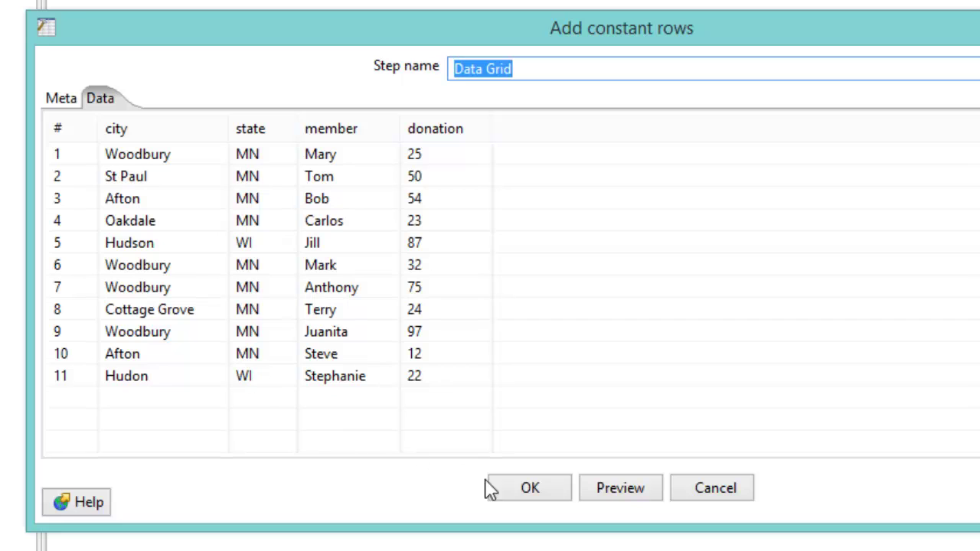
Step: Close the Data Grid settings, add a Group by step to the canvas and connect the Data Grid to it
left_click(528, 493)
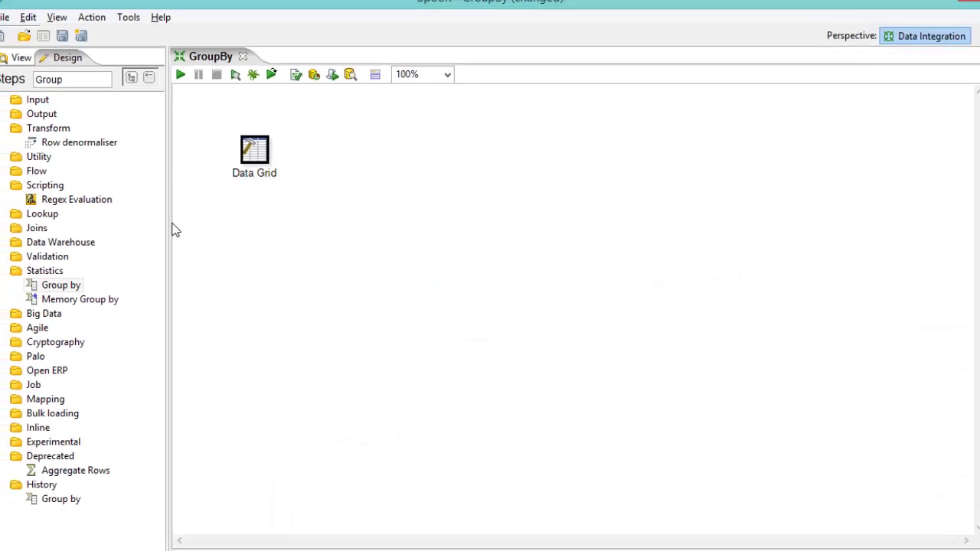
left_click_drag(61, 283, 357, 170)
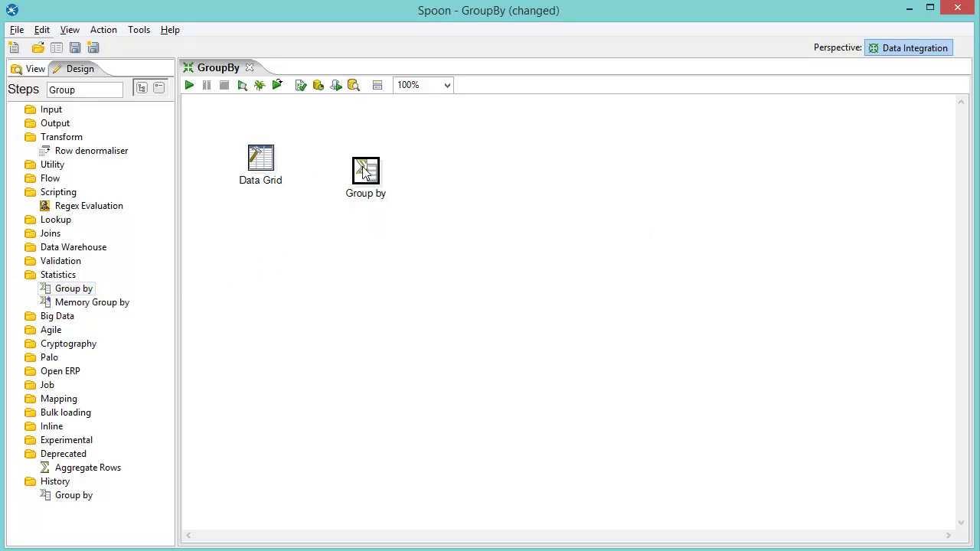
left_click_drag(364, 172, 371, 163)
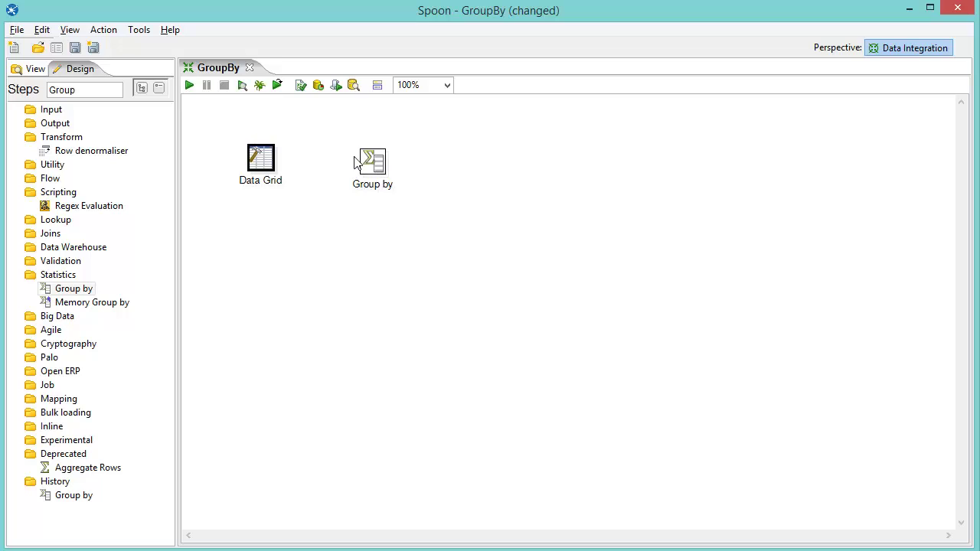
left_click_drag(277, 170, 391, 166)
mouse_move(282, 160)
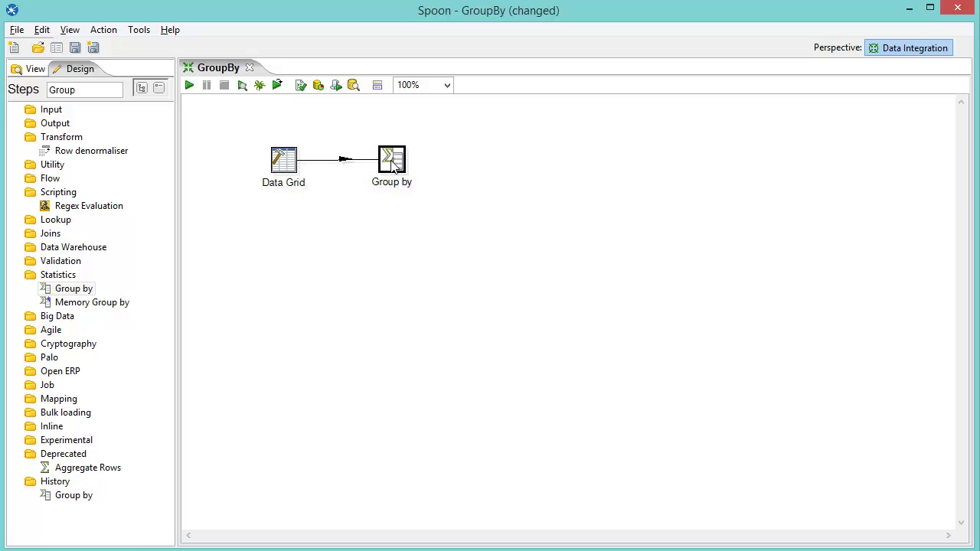
Step: In the Group by step, set the group fields to state and city, in that order
double_click(391, 164)
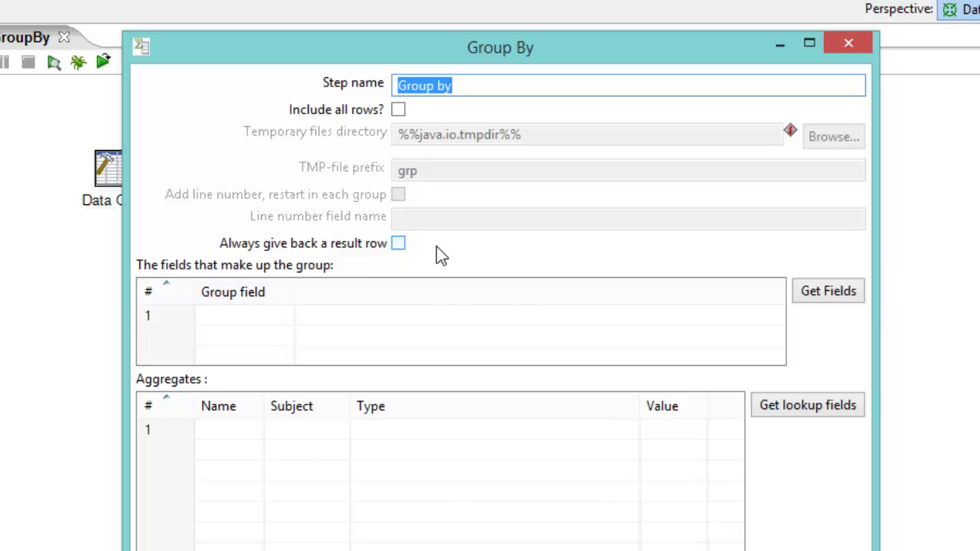
left_click(268, 318)
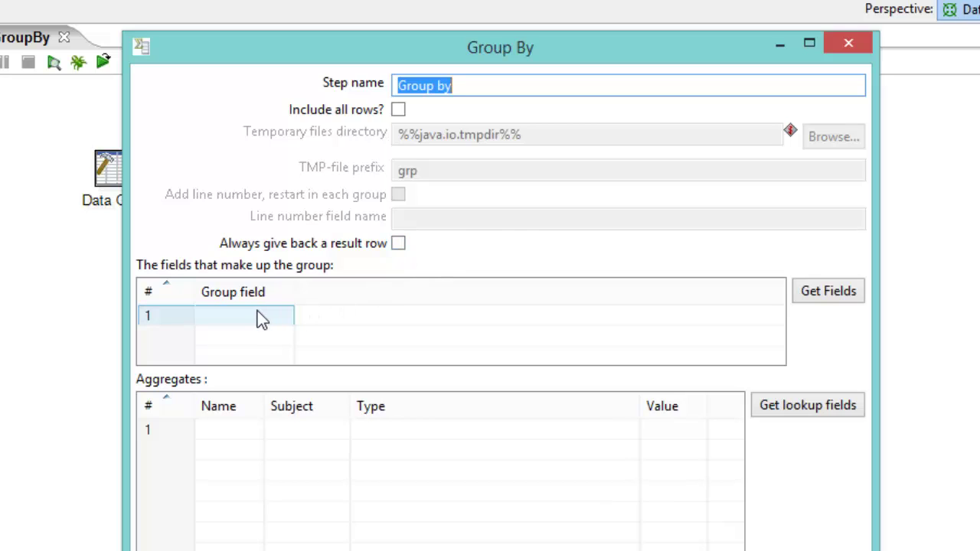
left_click(258, 314)
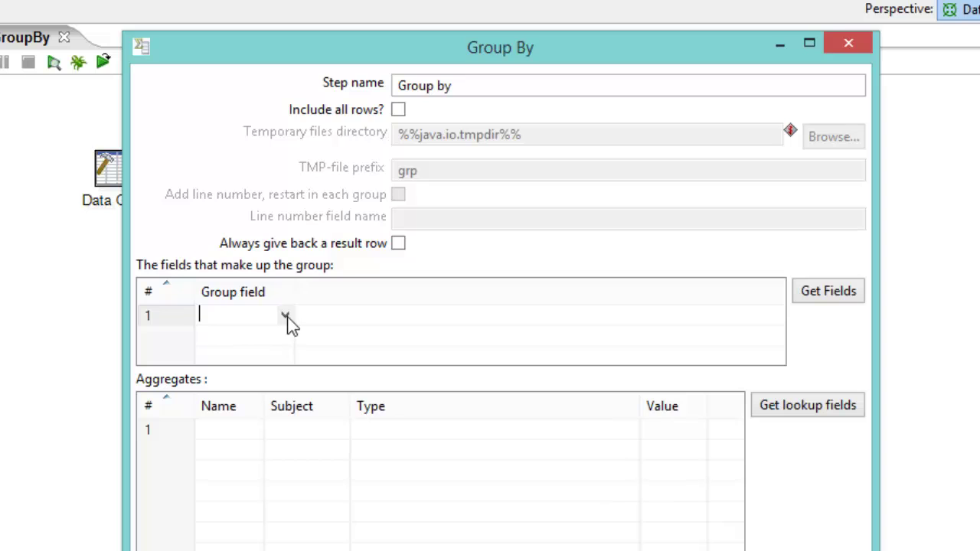
left_click(285, 317)
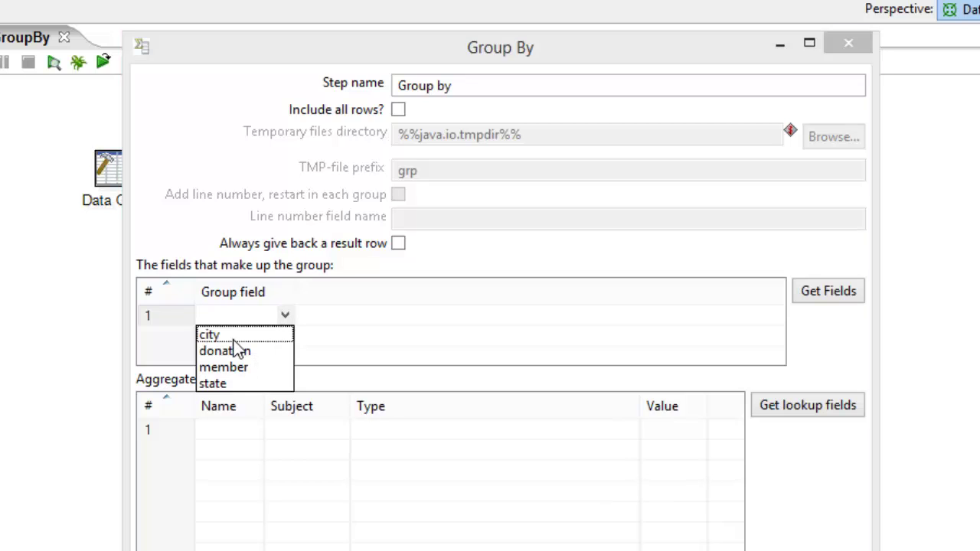
left_click(215, 383)
left_click(248, 336)
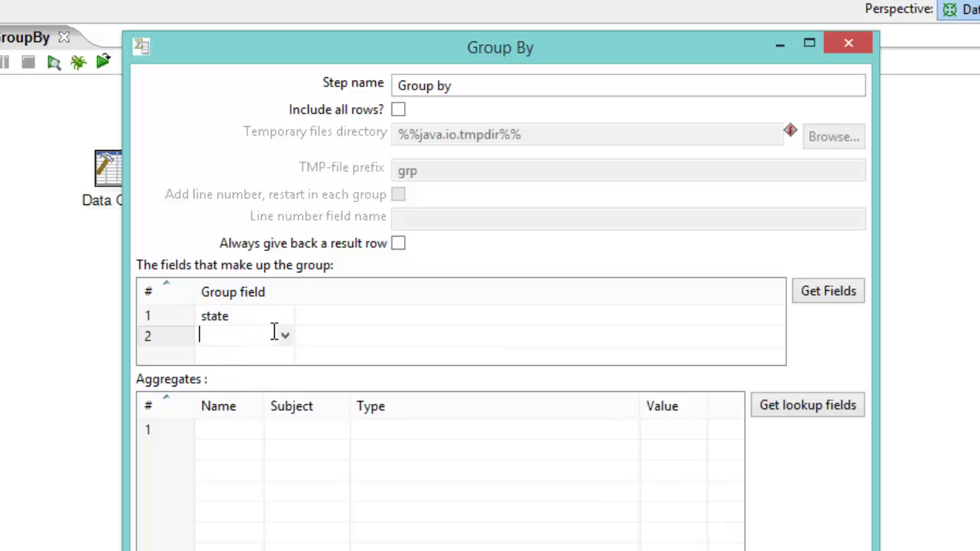
left_click(287, 337)
left_click(244, 354)
Step: Add an aggregate named memberlist with member as its subject
left_click(244, 427)
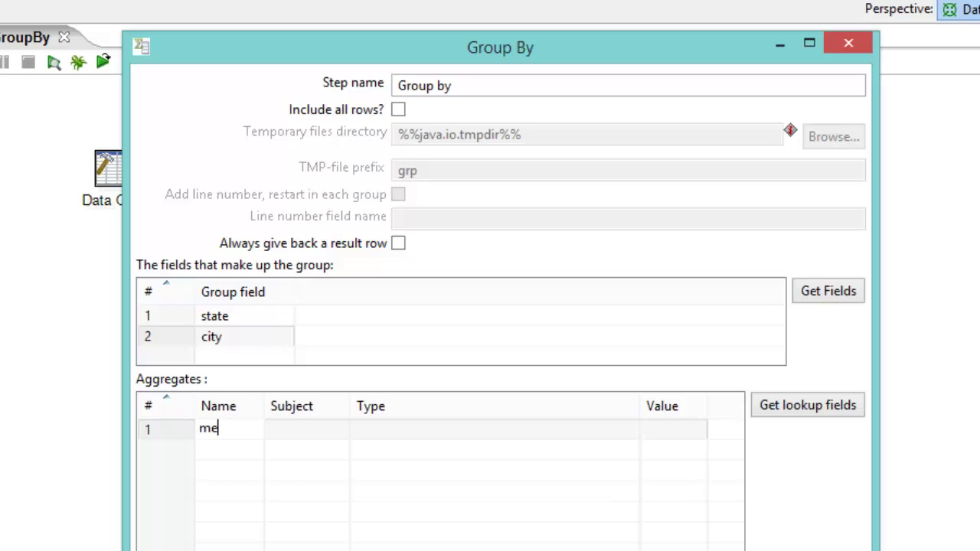
type("erli")
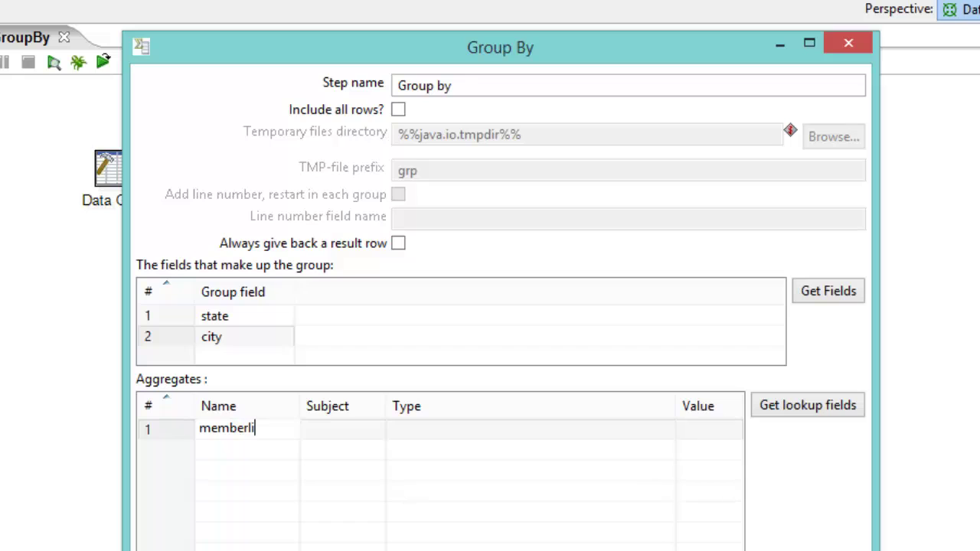
type("st")
left_click(343, 434)
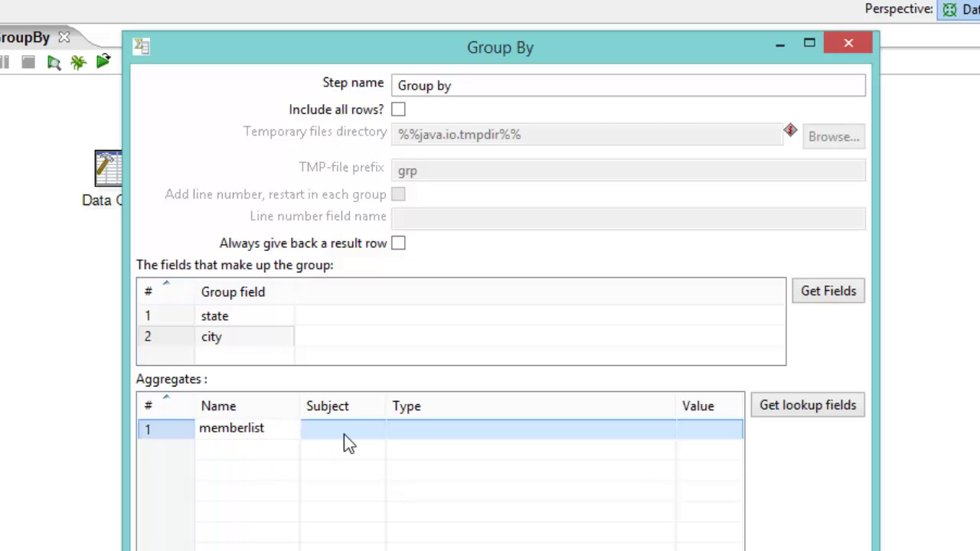
left_click(378, 428)
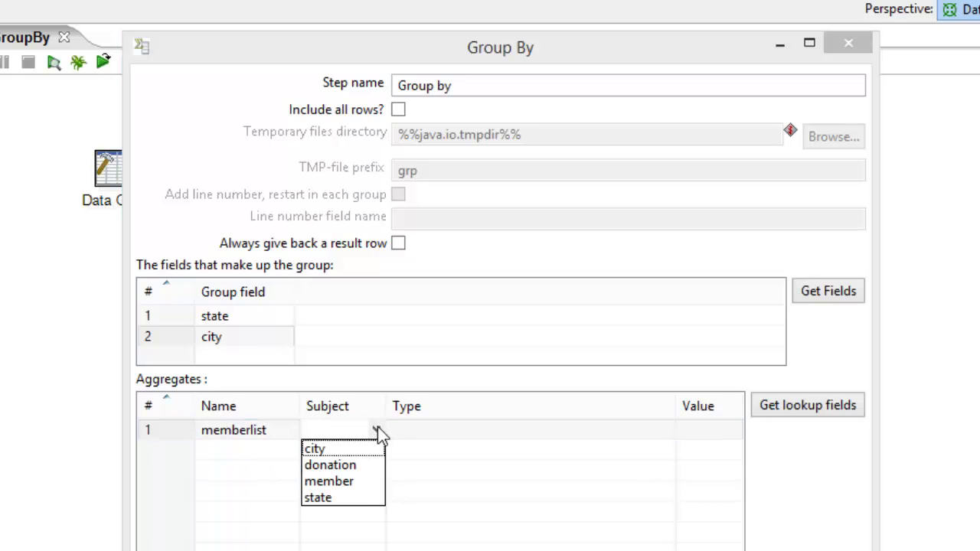
left_click(354, 481)
Step: Add a second aggregate named totalcity with donation as its subject
left_click(235, 448)
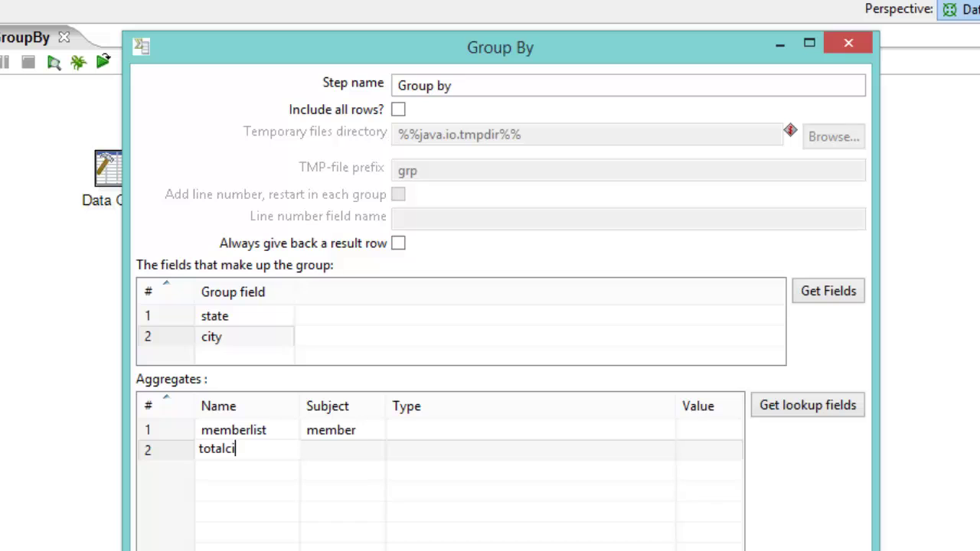
type("totalcity")
left_click(352, 448)
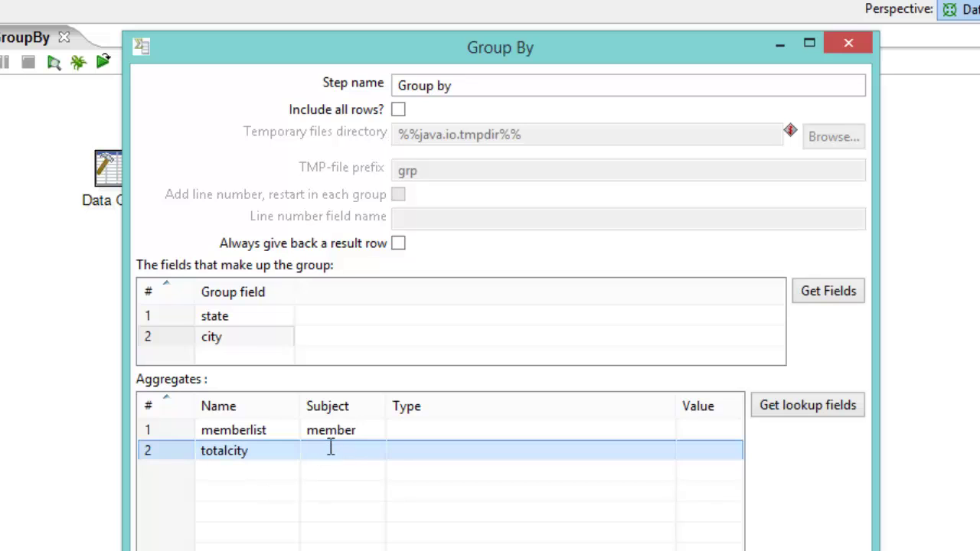
left_click(377, 449)
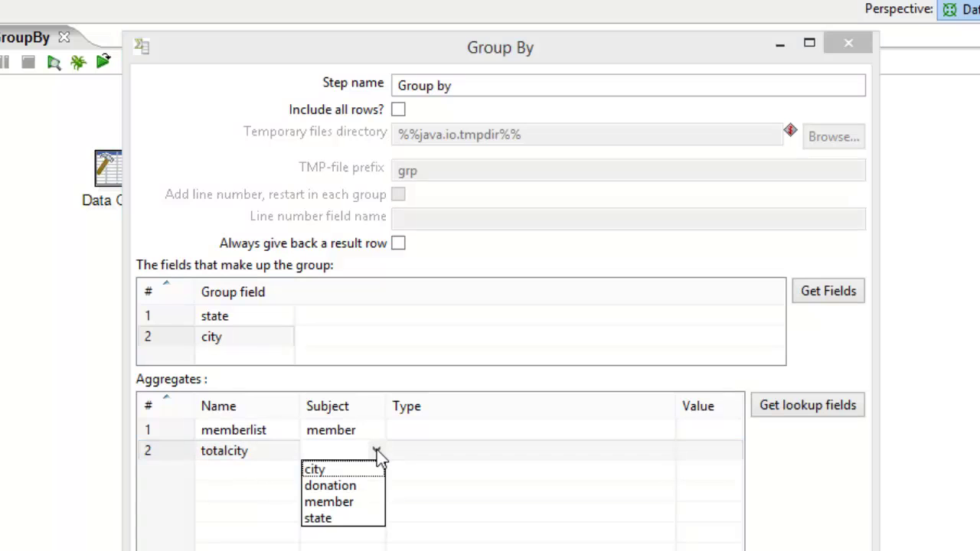
left_click(340, 485)
Step: Set the memberlist aggregate's type to "Concatenate strings separated by ,"
left_click(420, 430)
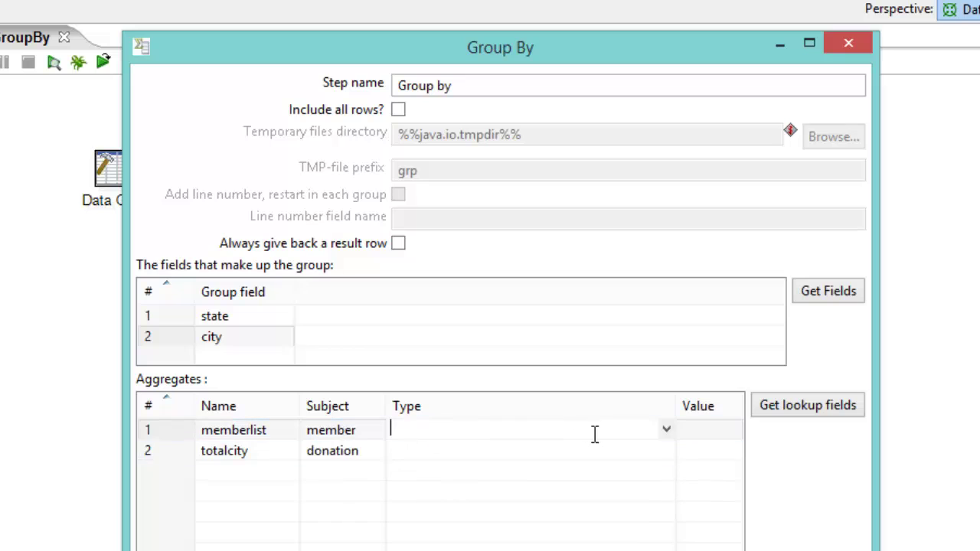
left_click(666, 431)
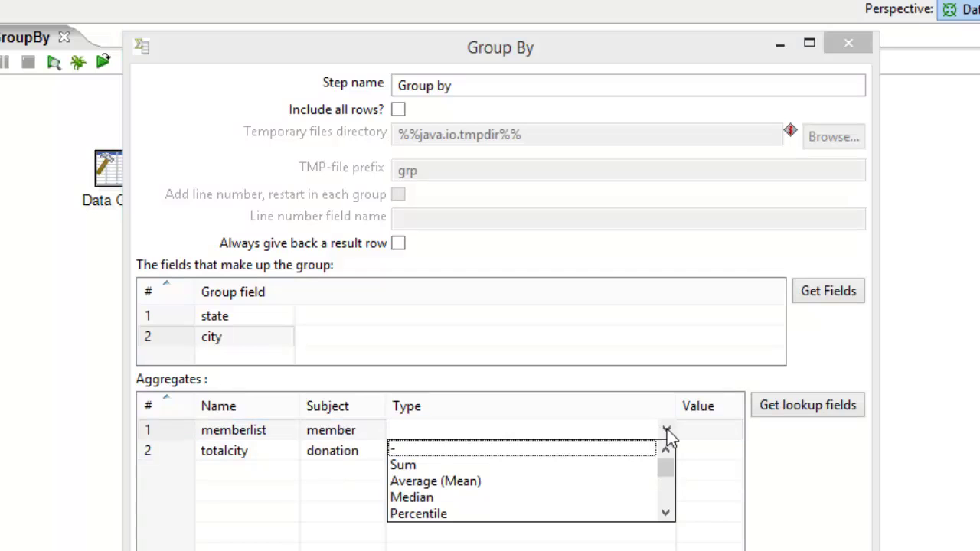
left_click(665, 513)
left_click(665, 513)
left_click(665, 513)
left_click(665, 513)
left_click(665, 513)
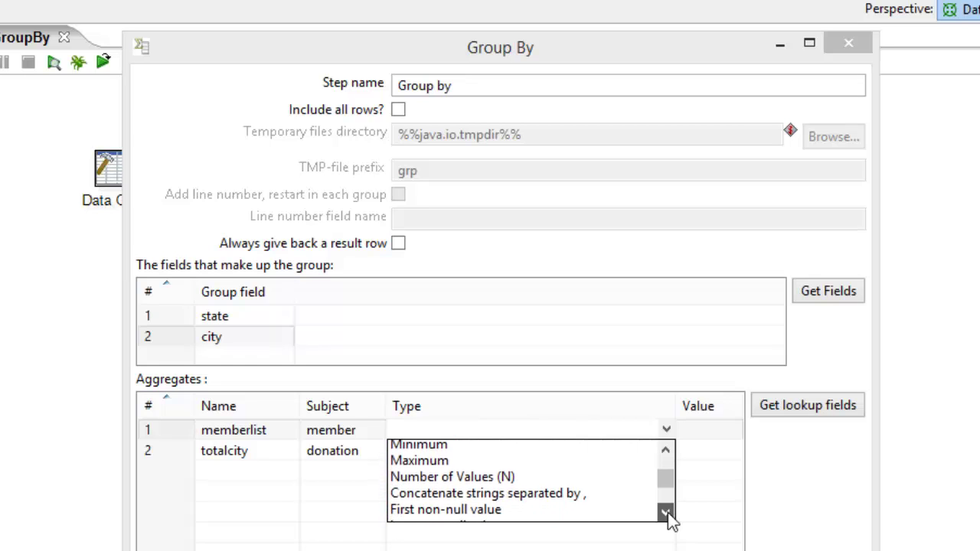
left_click(665, 513)
left_click(665, 513)
left_click(665, 513)
left_click(665, 512)
left_click(665, 512)
left_click(666, 450)
left_click(665, 450)
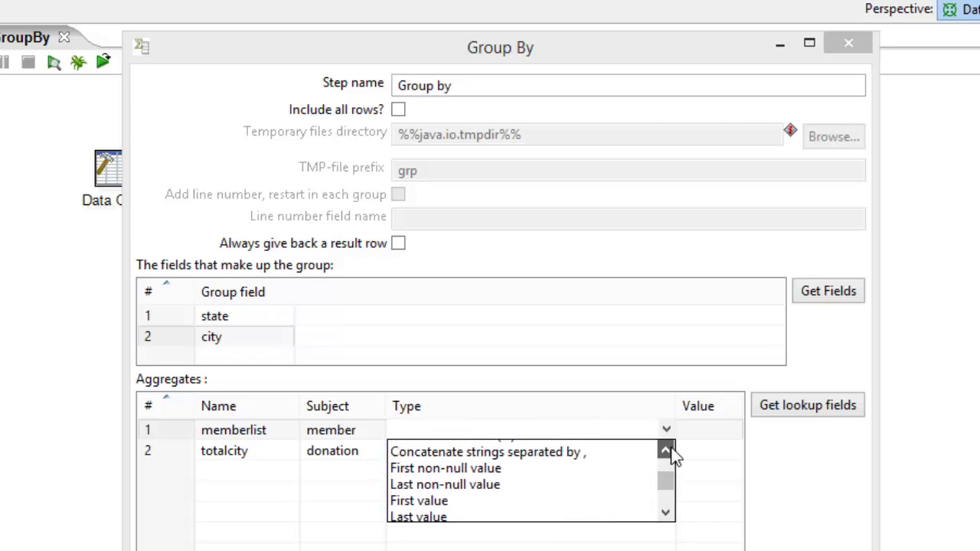
left_click(665, 450)
left_click(665, 450)
left_click(559, 482)
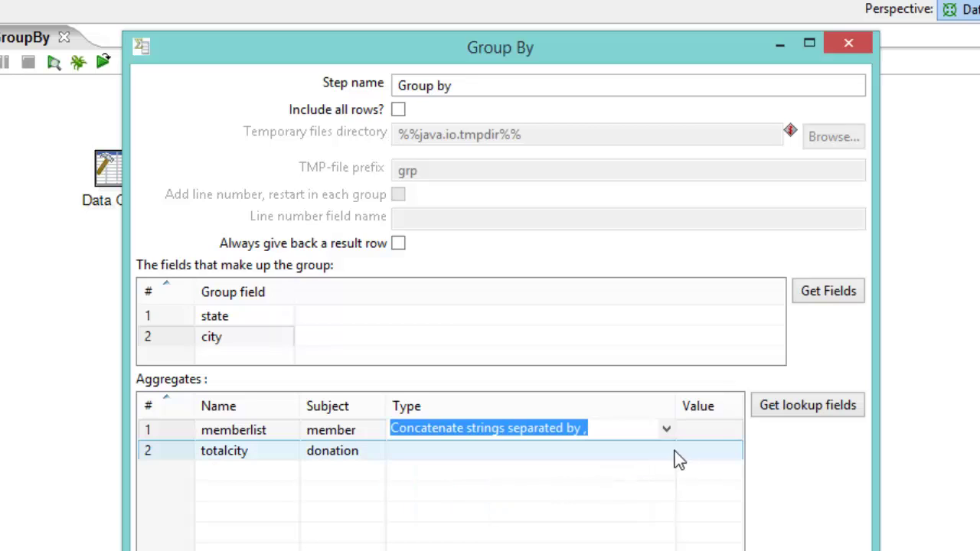
left_click(613, 459)
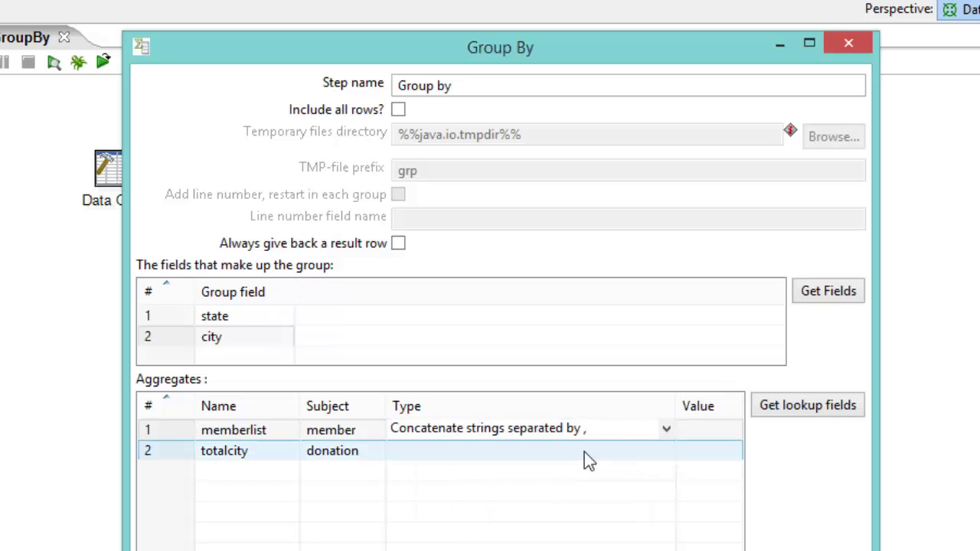
left_click(710, 430)
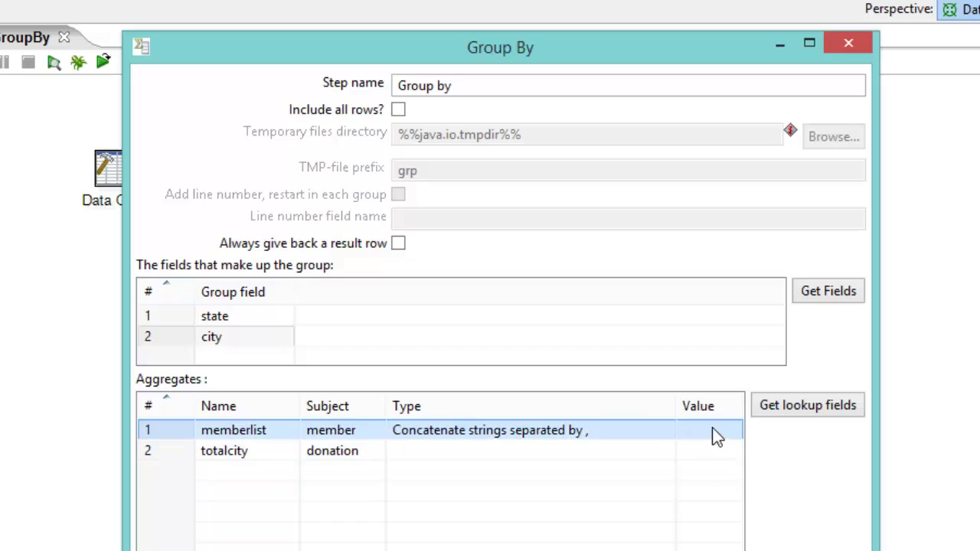
Step: Set the totalcity aggregate's type to Sum and accept the Group by settings, acknowledging the sorting warning
left_click(613, 454)
left_click(608, 453)
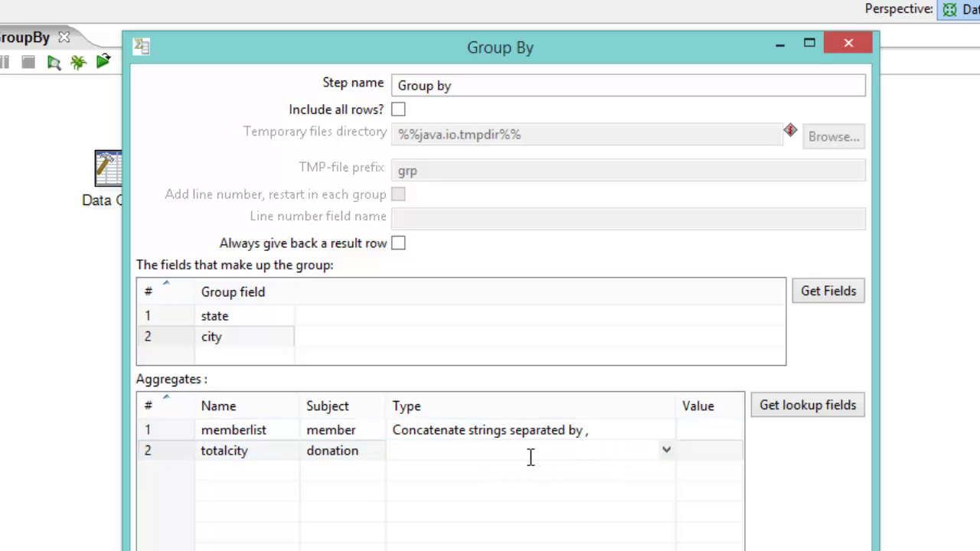
left_click(665, 450)
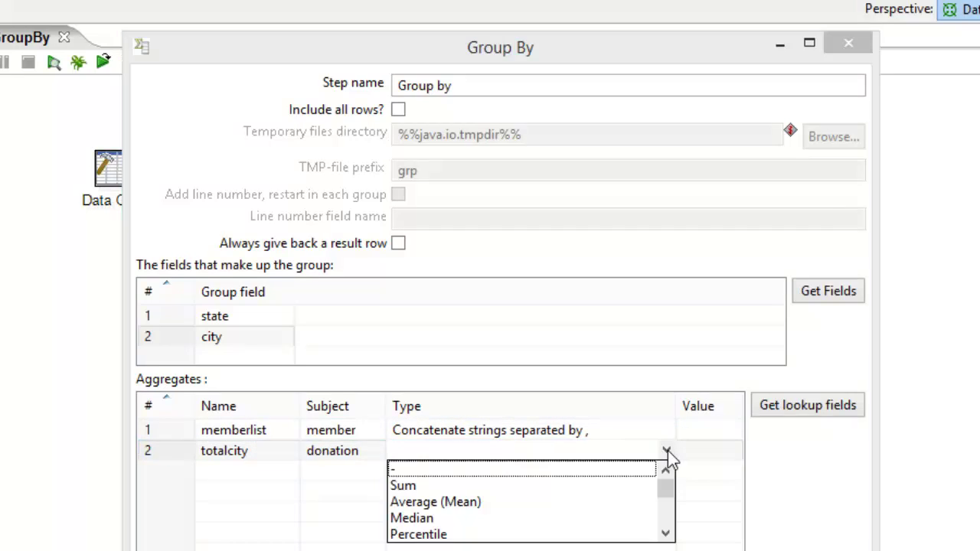
left_click(581, 450)
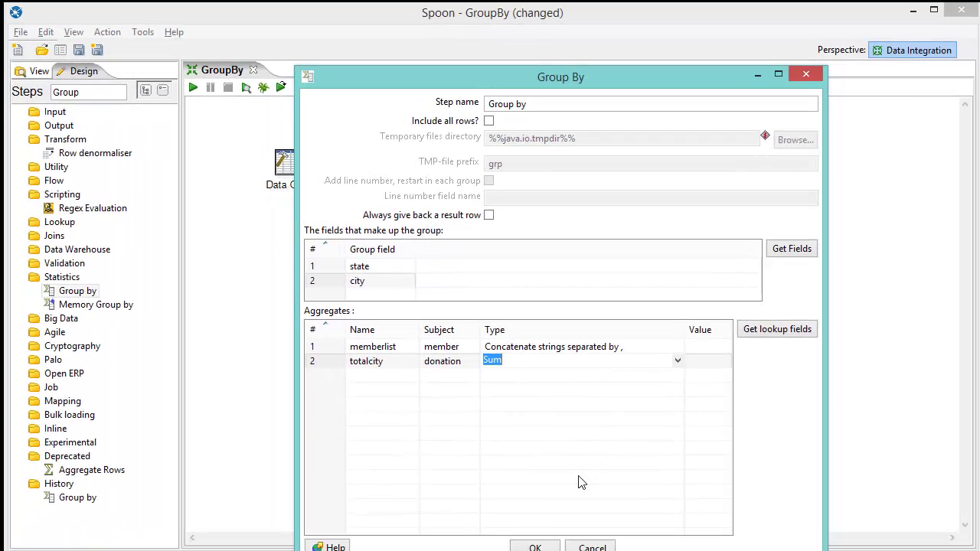
left_click(536, 548)
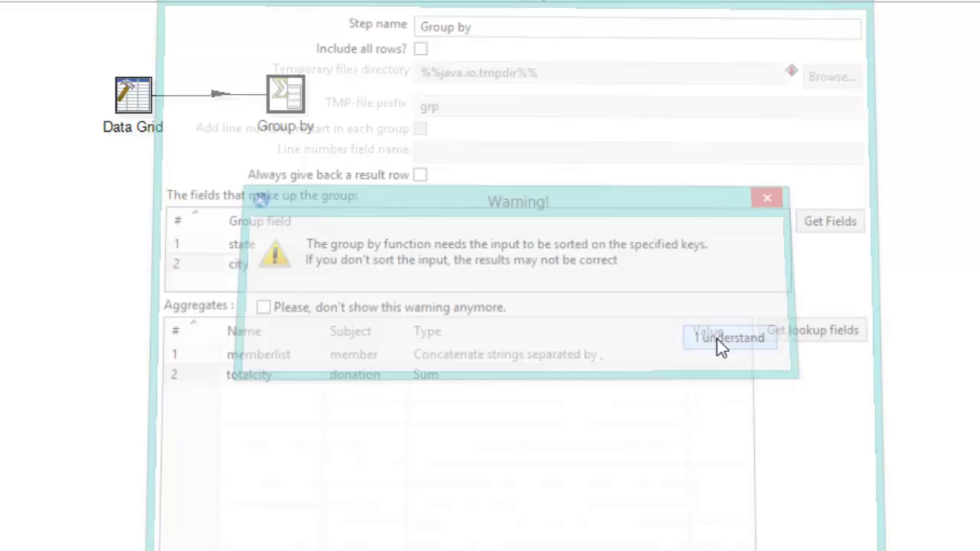
left_click(728, 348)
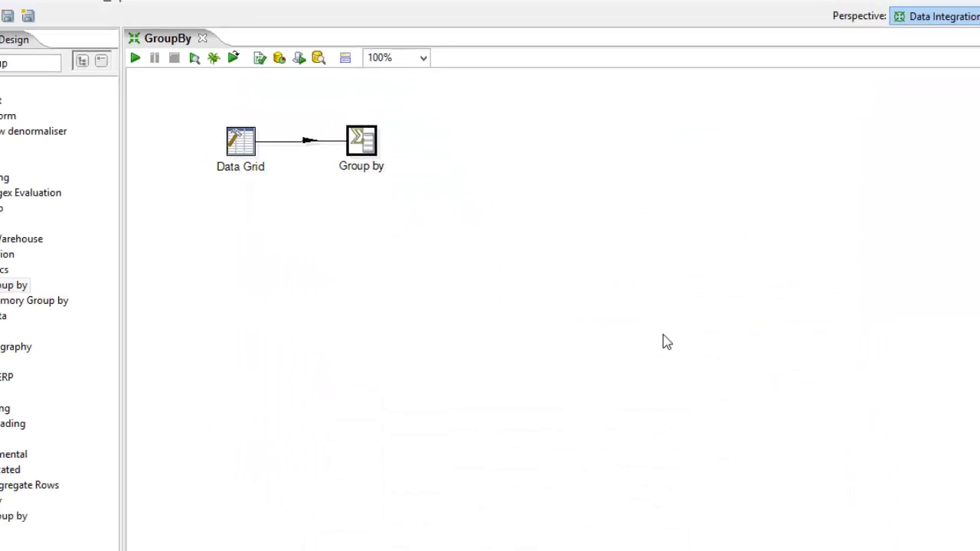
Step: Find the Sort rows step by searching for "sort" and insert it into the hop between Data Grid and Group by
left_click_drag(84, 96, 36, 88)
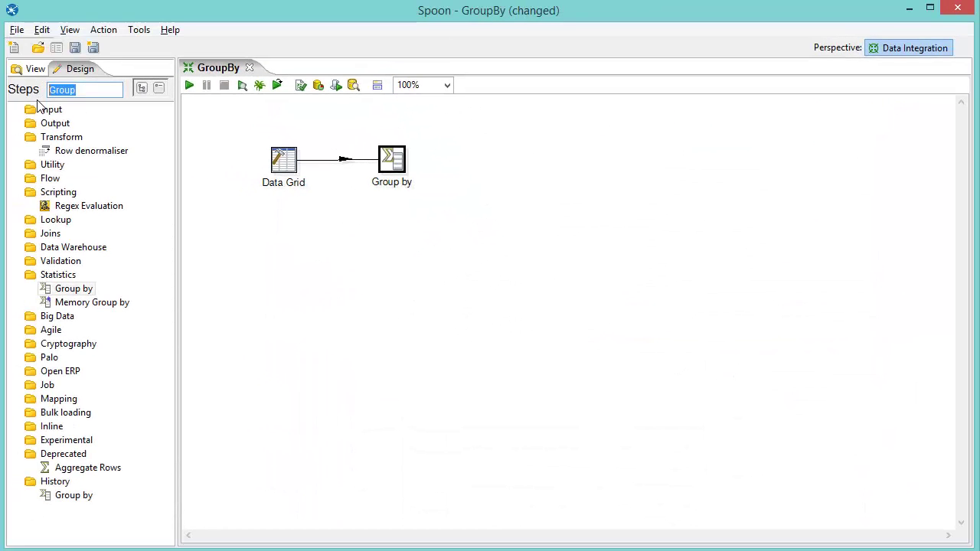
type("sort")
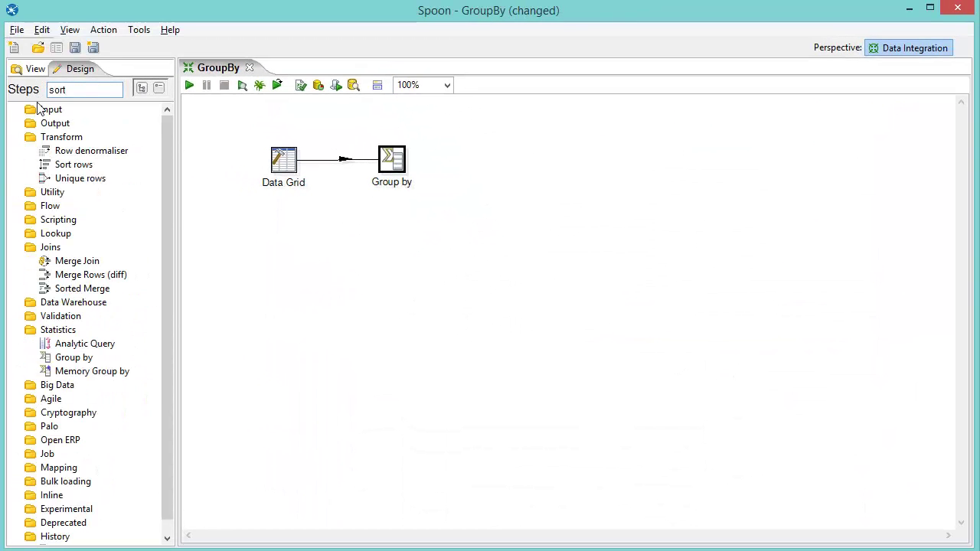
left_click_drag(73, 165, 399, 258)
left_click_drag(392, 159, 453, 158)
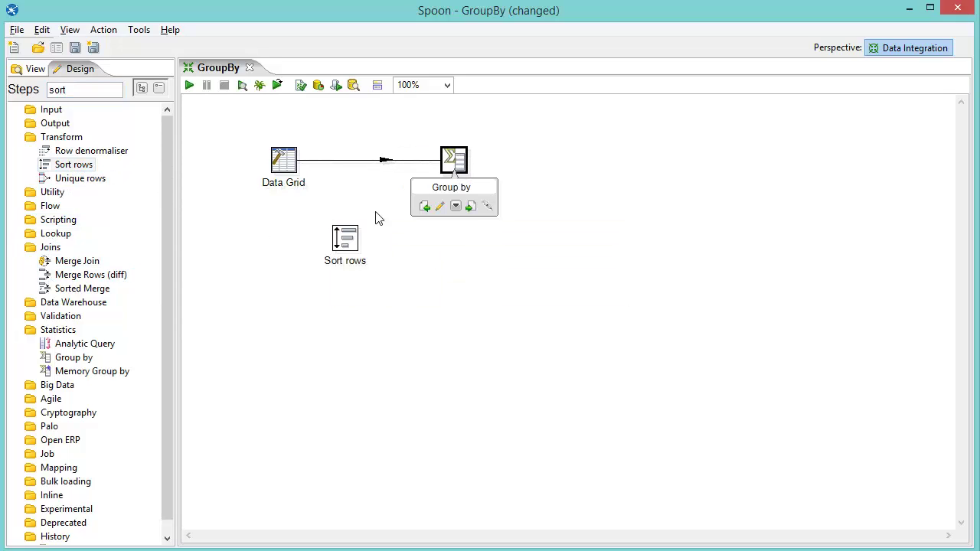
left_click_drag(344, 244, 366, 169)
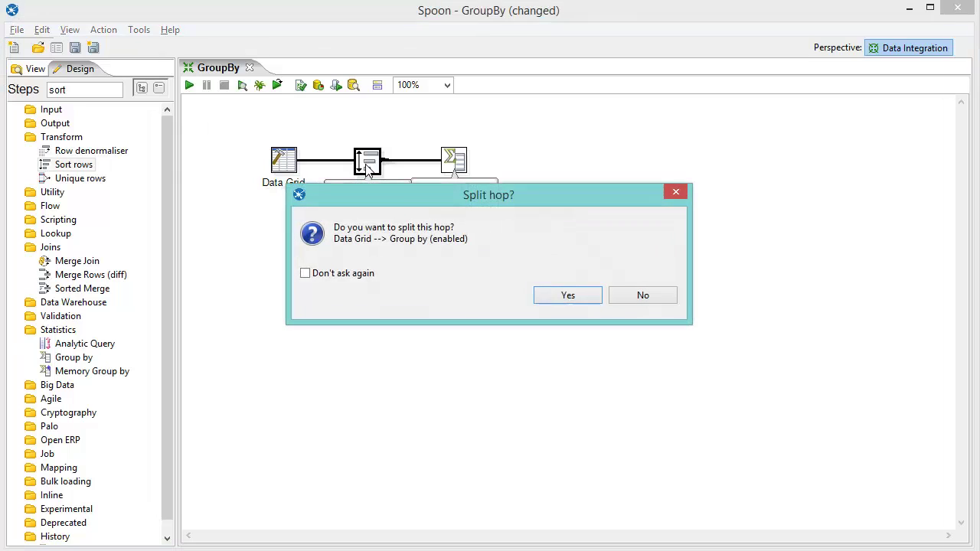
left_click(566, 295)
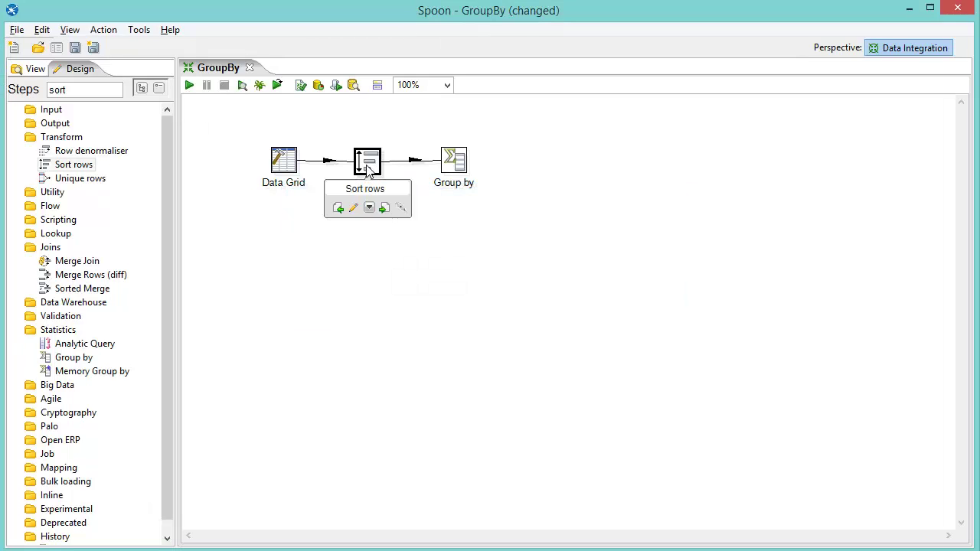
Step: Open the Sort rows step's settings and add state as the first sort field, with Ascending set to Y
double_click(368, 167)
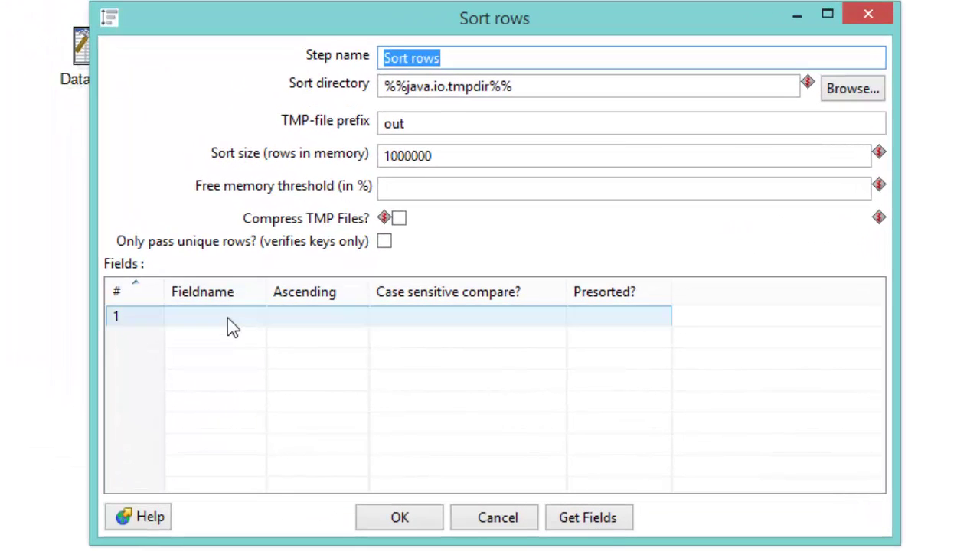
left_click(234, 317)
left_click(260, 318)
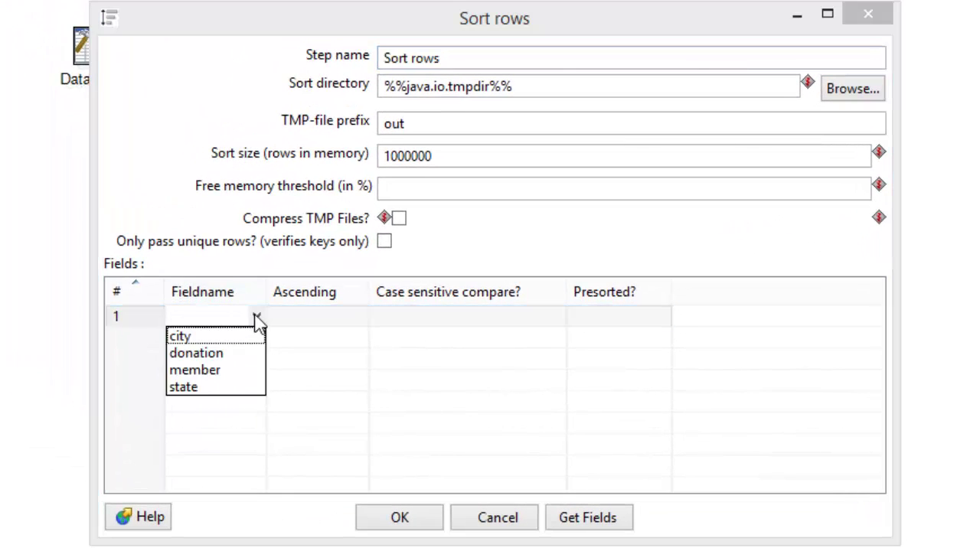
left_click(225, 387)
left_click(330, 317)
left_click(363, 317)
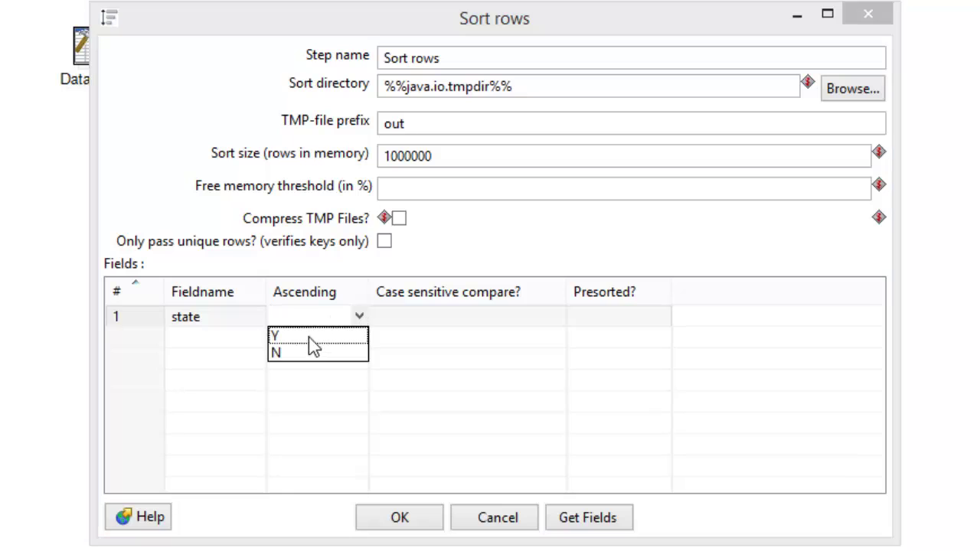
left_click(306, 331)
Step: Add city as the second sort field with Ascending set to Y, and accept the Sort rows settings
left_click(214, 322)
left_click(216, 337)
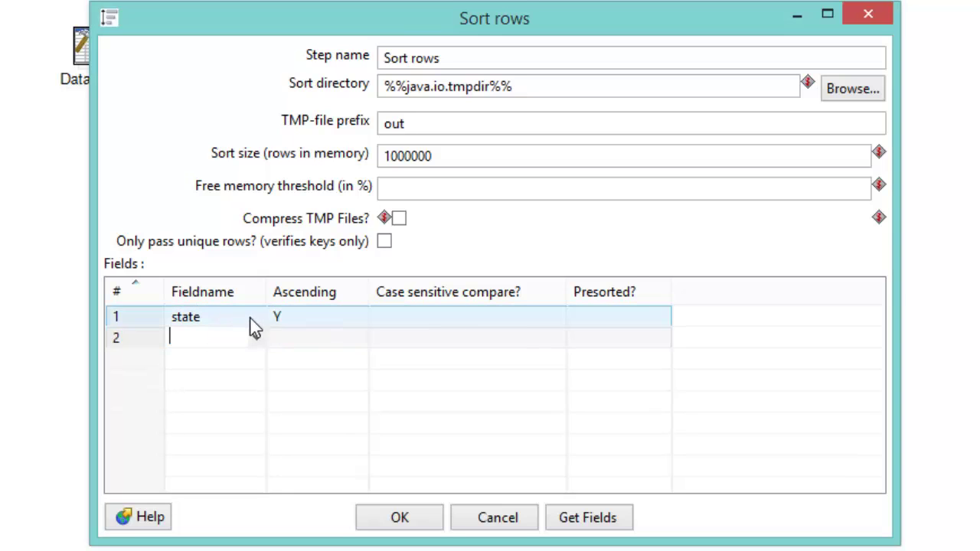
left_click(254, 338)
left_click(205, 359)
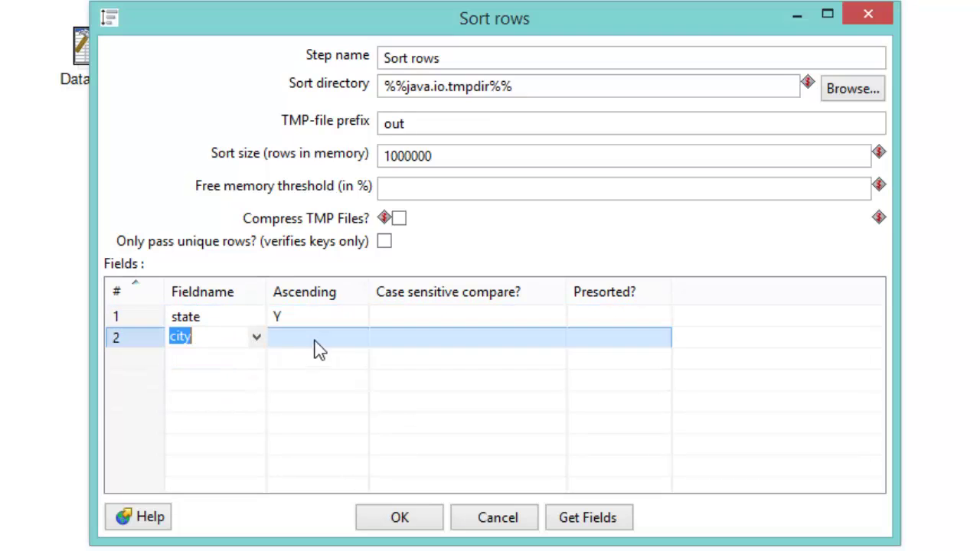
left_click(317, 342)
left_click(356, 338)
left_click(315, 360)
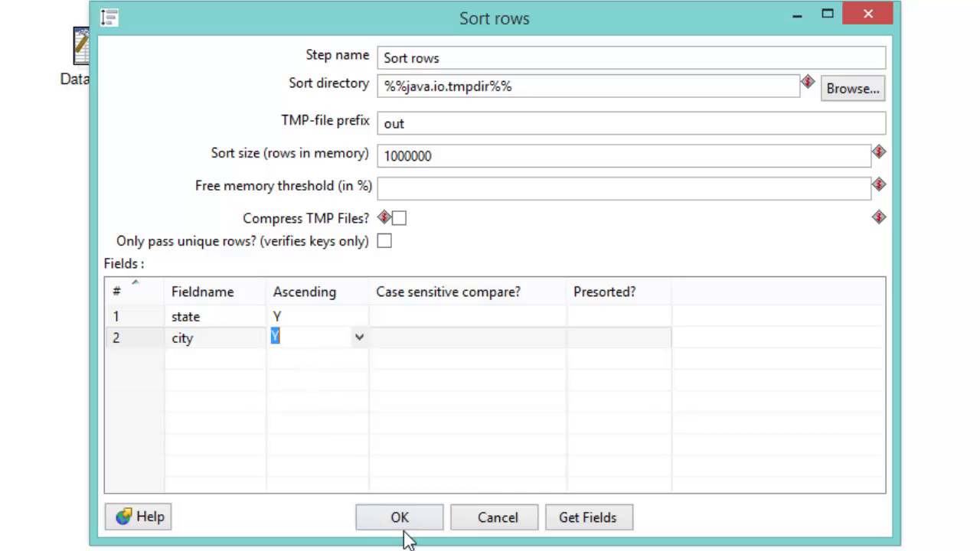
left_click(400, 523)
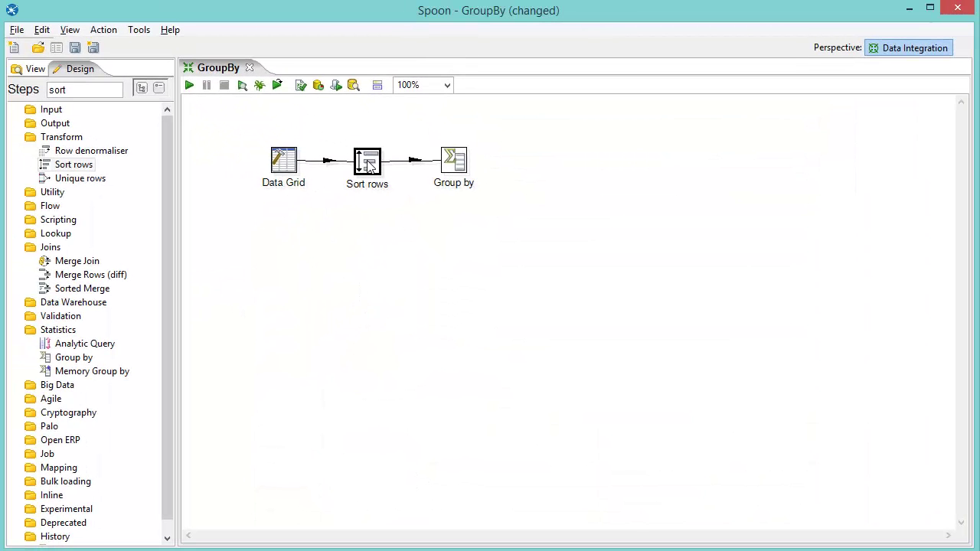
Step: Preview the output rows of the Sort rows step to check the order by state and city, then close the preview
right_click(368, 162)
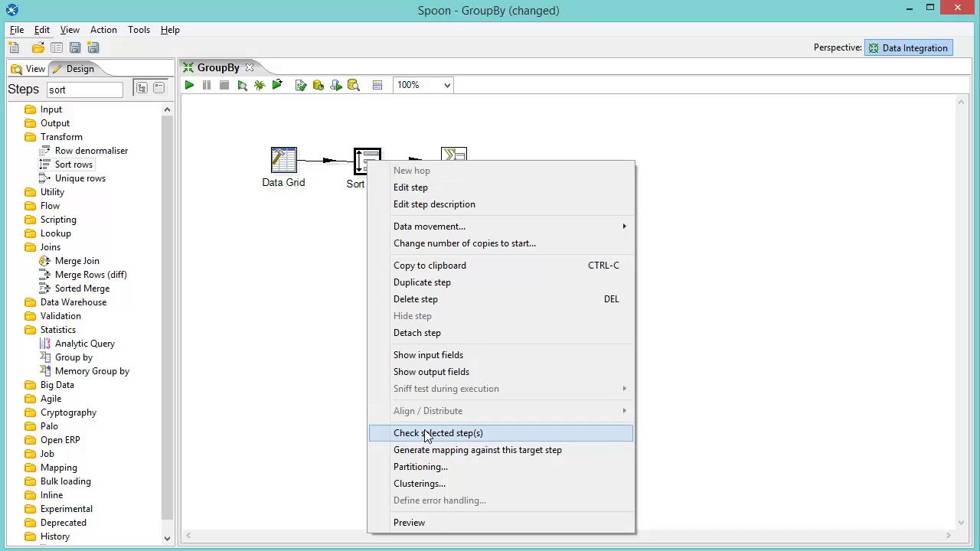
left_click(410, 523)
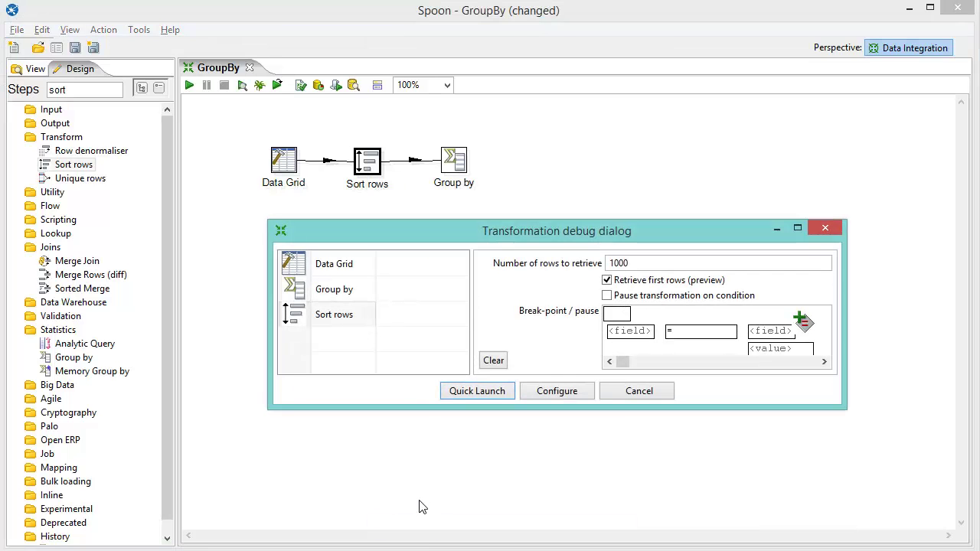
left_click(477, 391)
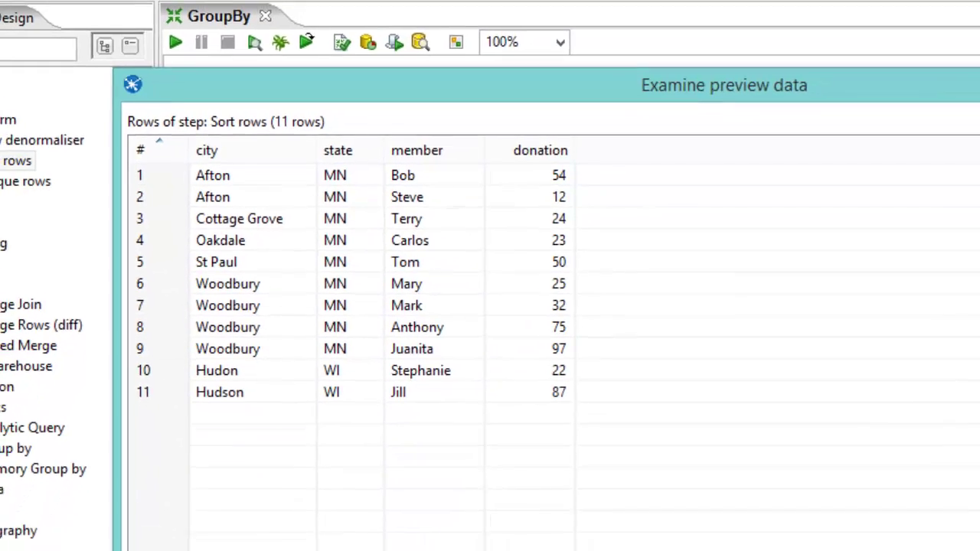
left_click(559, 508)
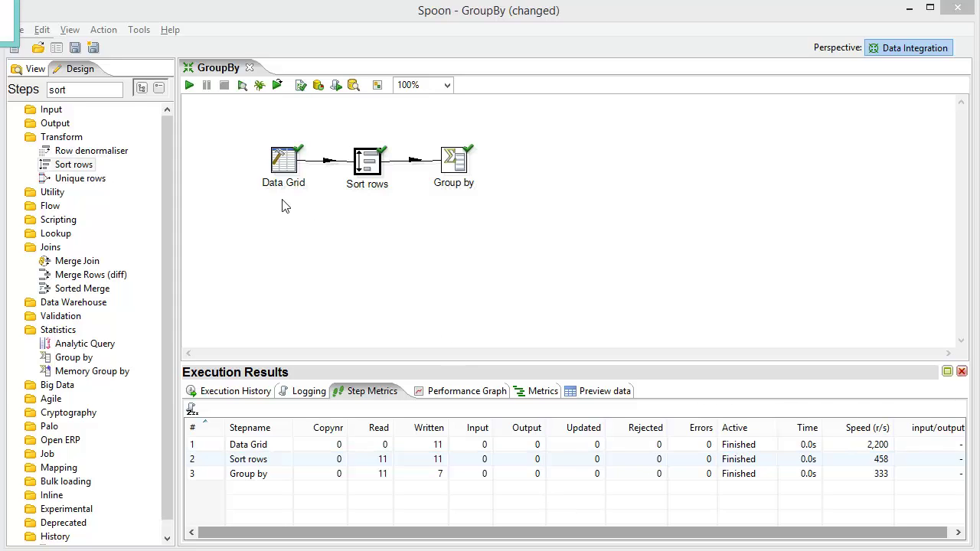
Step: Preview the Group by step's output to examine the memberlist and totalcity values per city, then close the preview
right_click(456, 172)
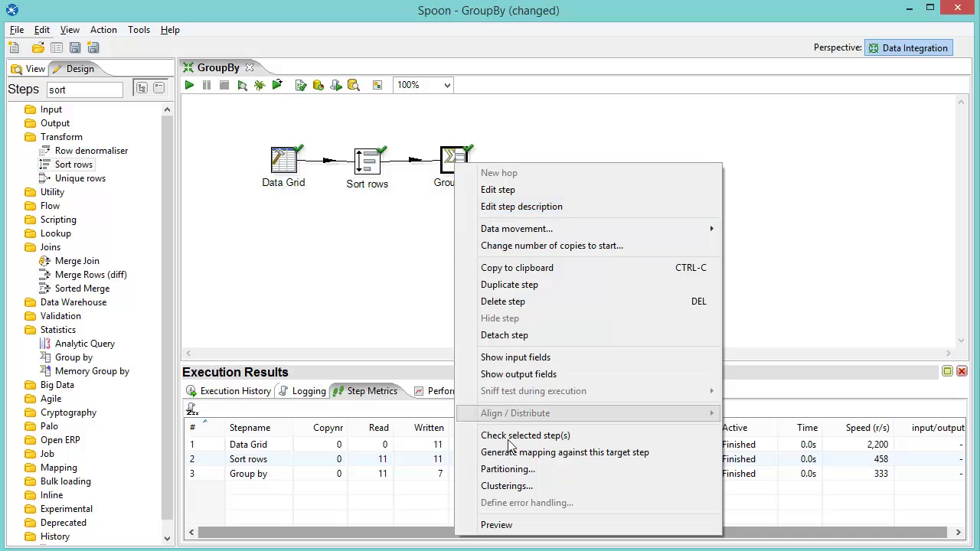
left_click(521, 525)
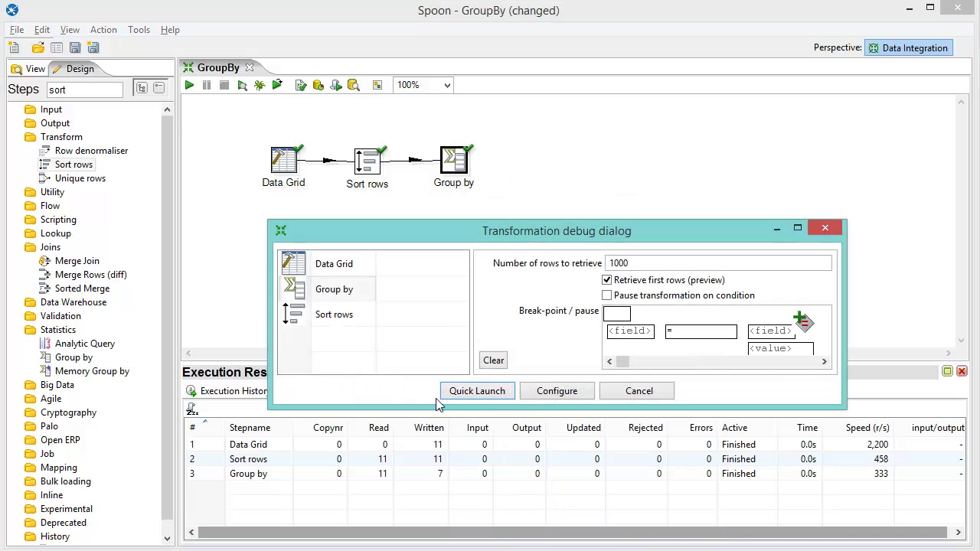
left_click(464, 391)
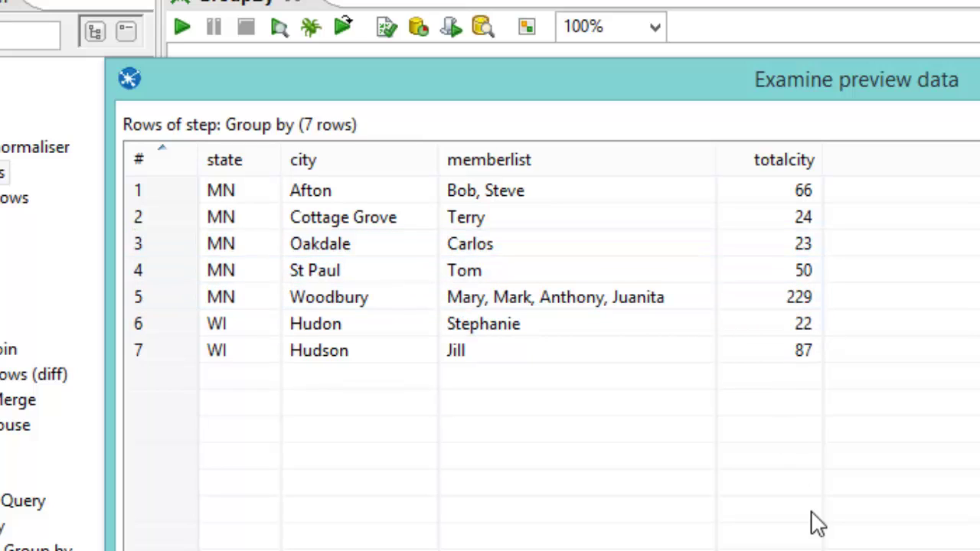
left_click(856, 549)
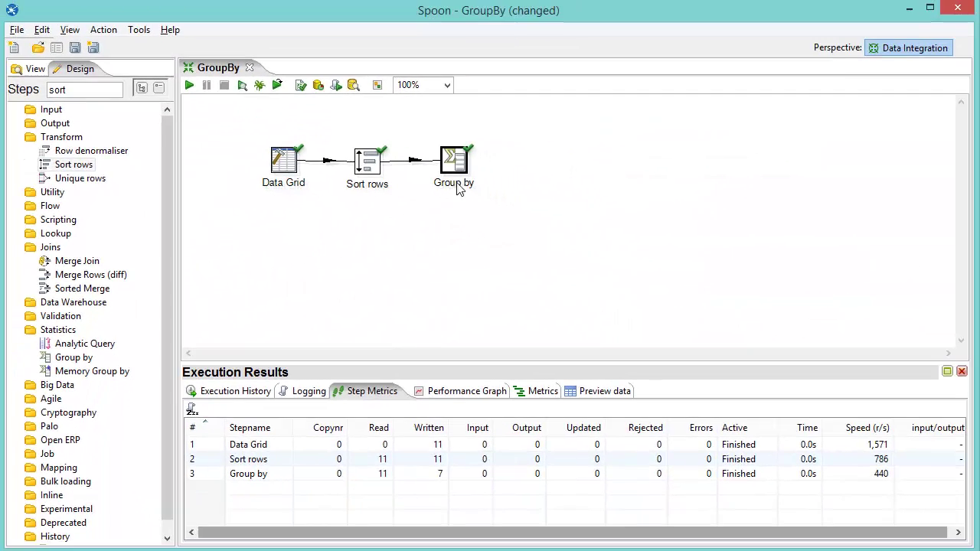
Step: Make the Group by step include all rows and add a per-group line number field named lineno, accepting the settings and sorting warning
double_click(559, 169)
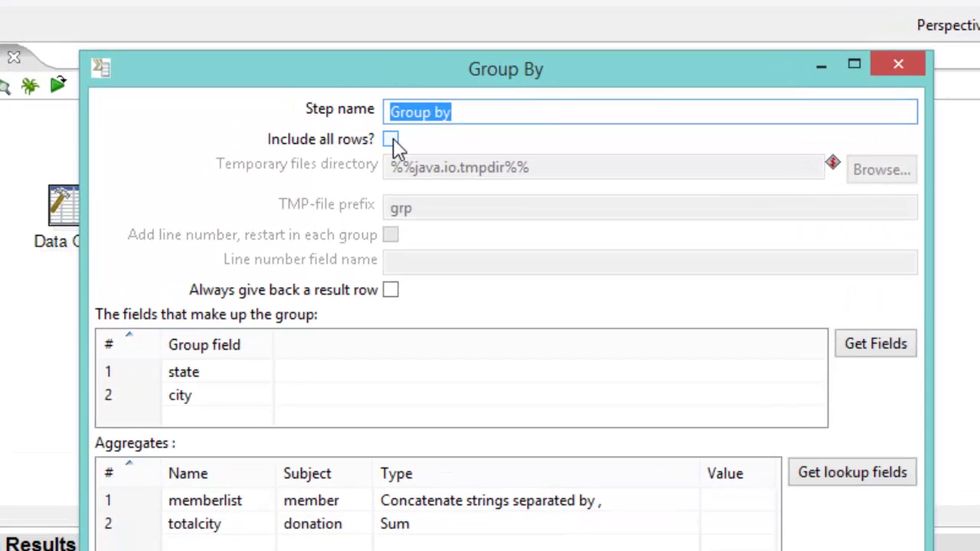
left_click(484, 118)
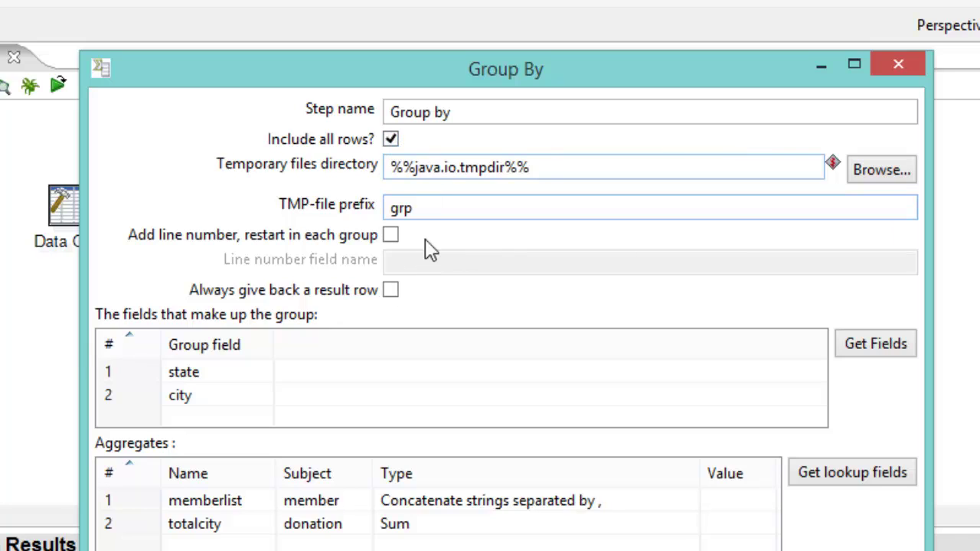
left_click(391, 237)
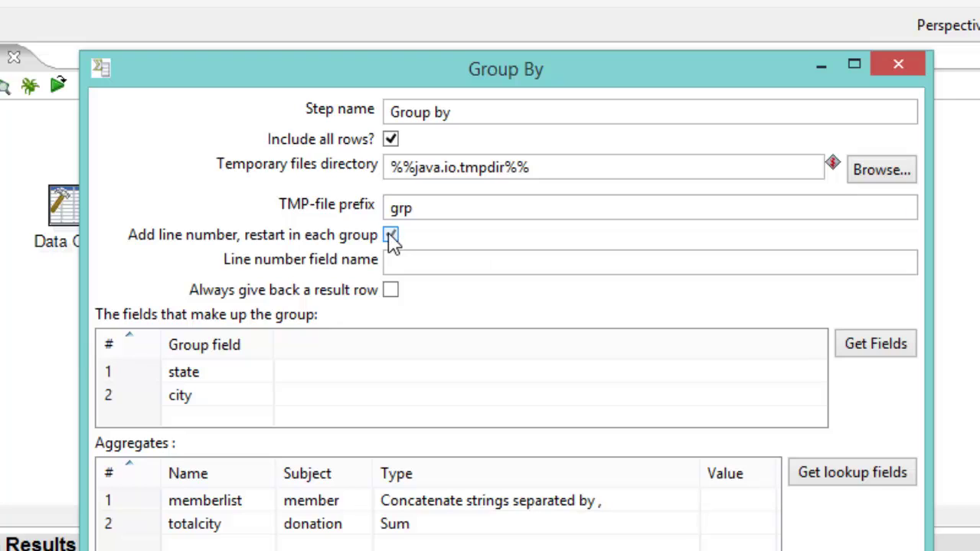
left_click(408, 261)
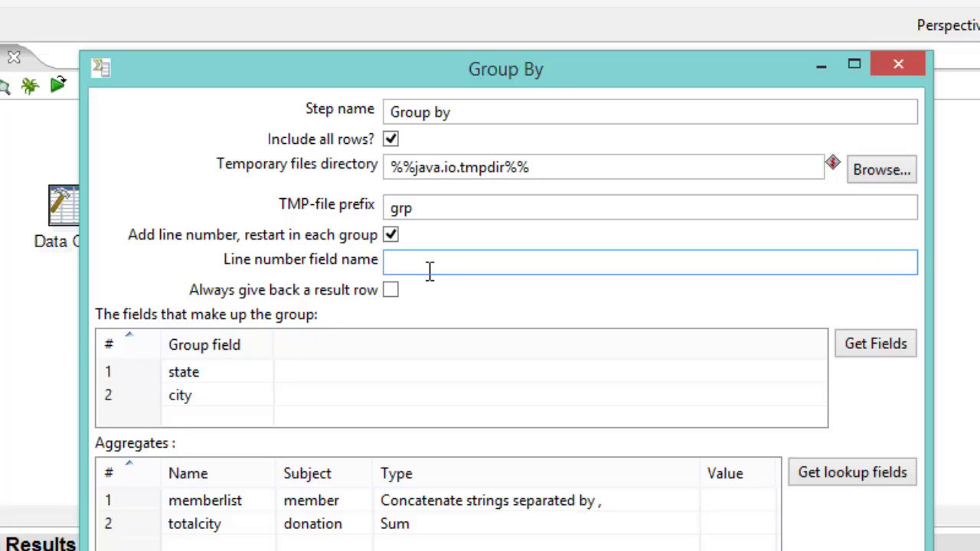
type("lineno")
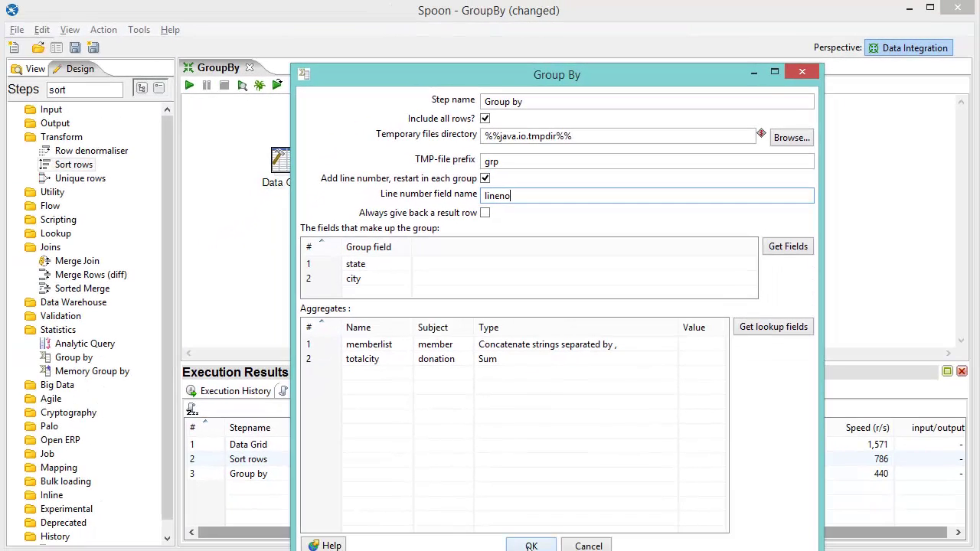
left_click(532, 545)
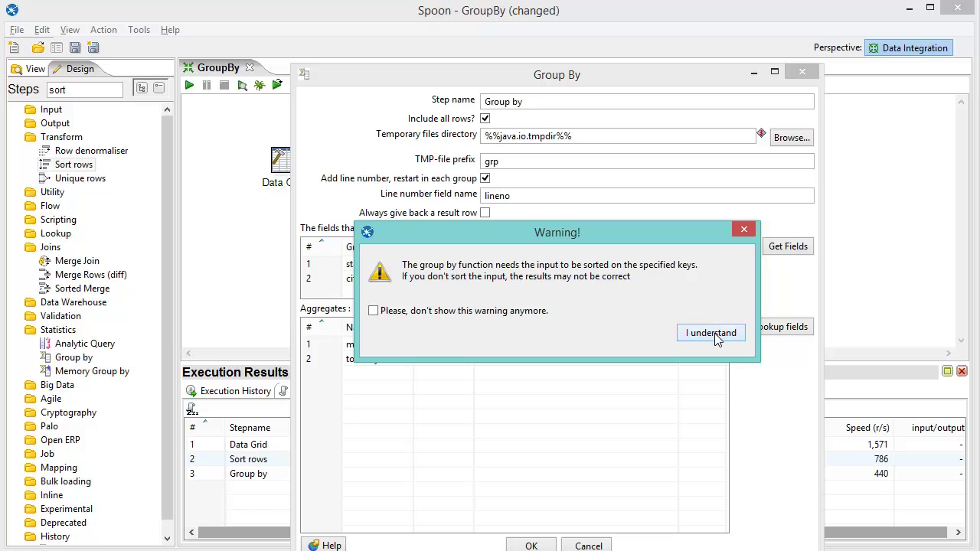
left_click(712, 334)
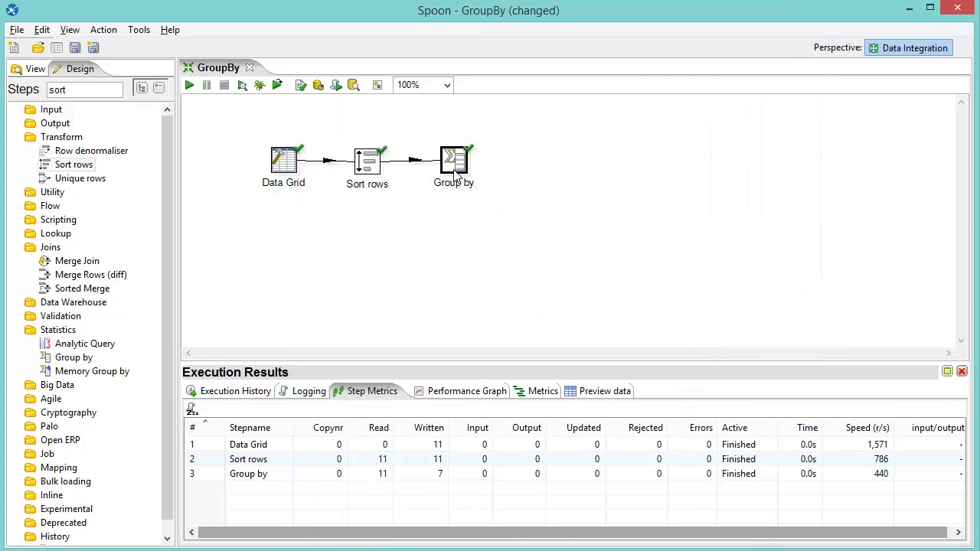
Step: Preview the Group by step again to examine the detail rows with their aggregates and lineno values, then close the preview
right_click(452, 163)
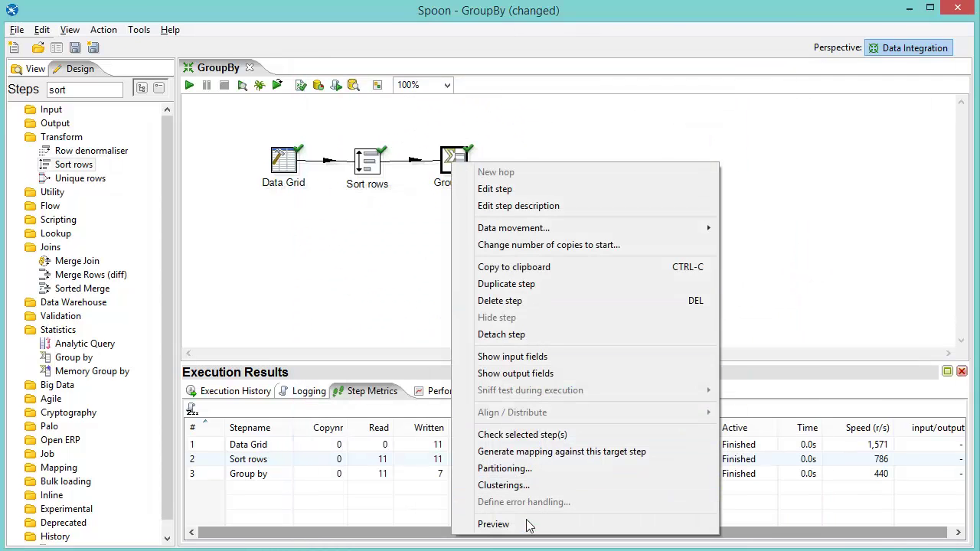
left_click(494, 525)
left_click(472, 392)
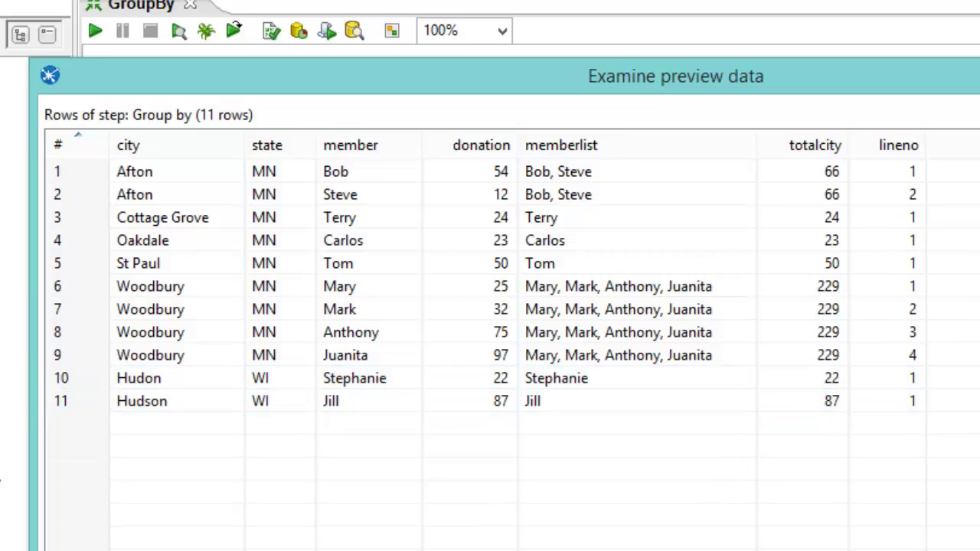
left_click(530, 474)
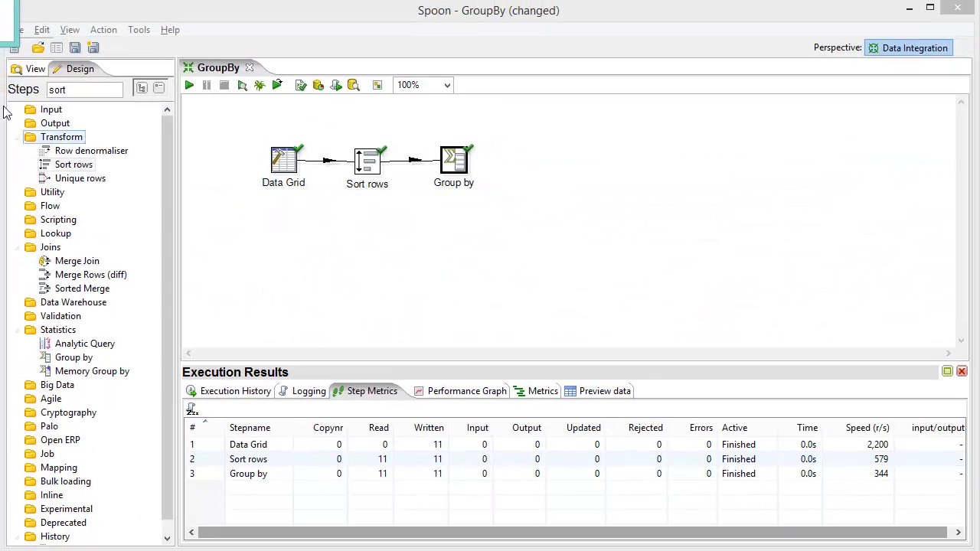